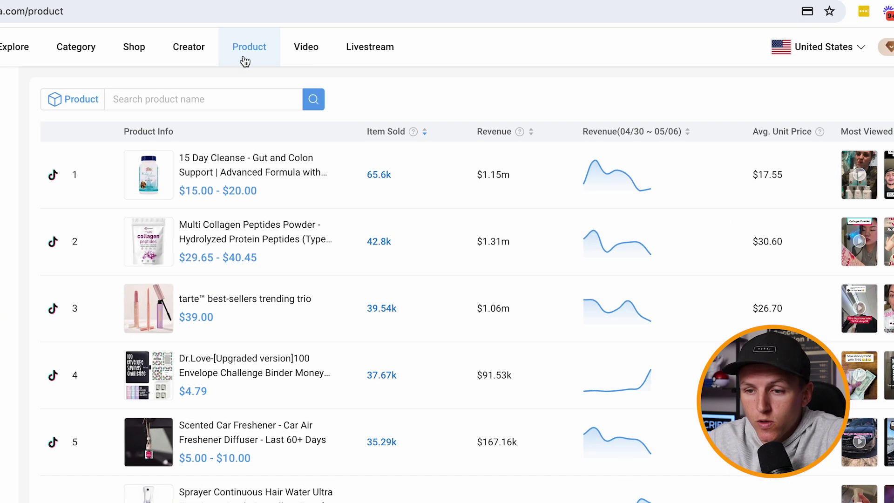
Step: Examine the top-selling products of the last 7 days, including their items sold, revenue trends, unit prices and most viewed videos
scroll(99, 237, "down", 2)
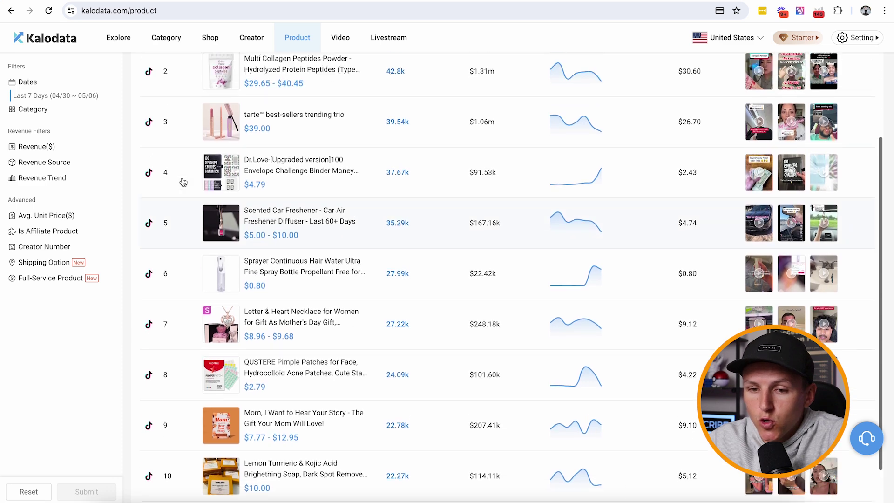
scroll(99, 237, "up", 2)
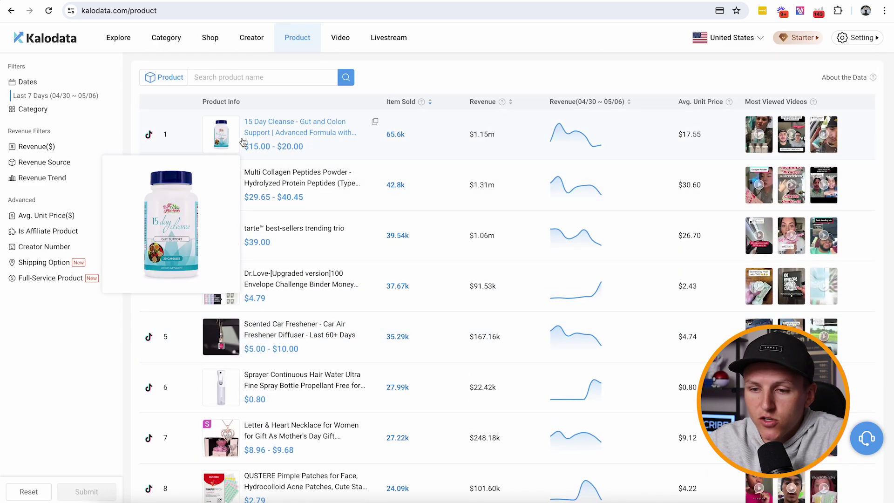
scroll(245, 142, "down", 1)
scroll(245, 142, "up", 1)
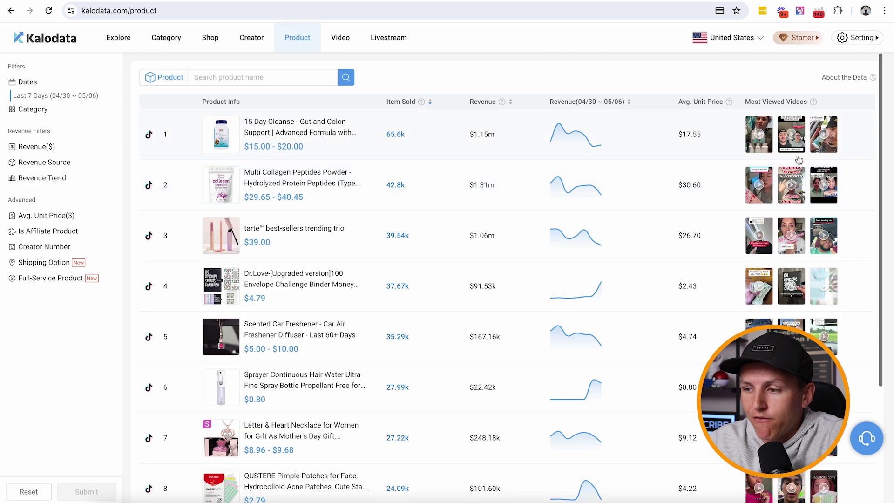
mouse_move(768, 142)
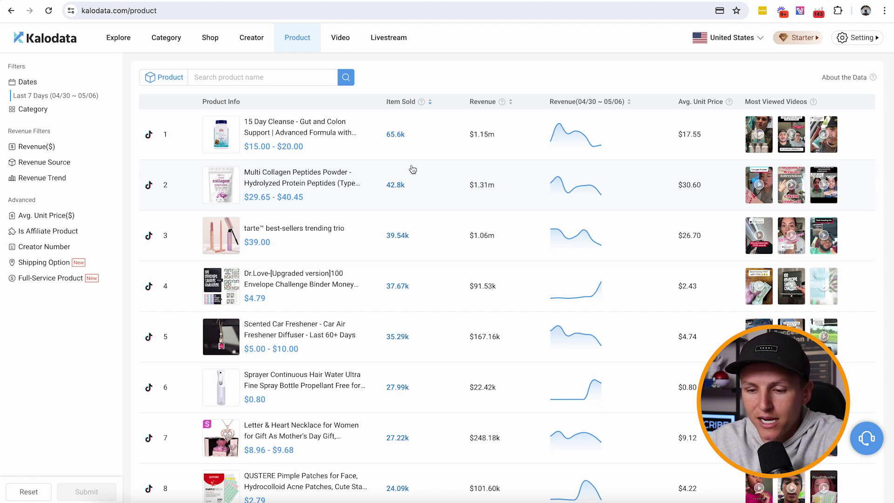
scroll(411, 169, "down", 4)
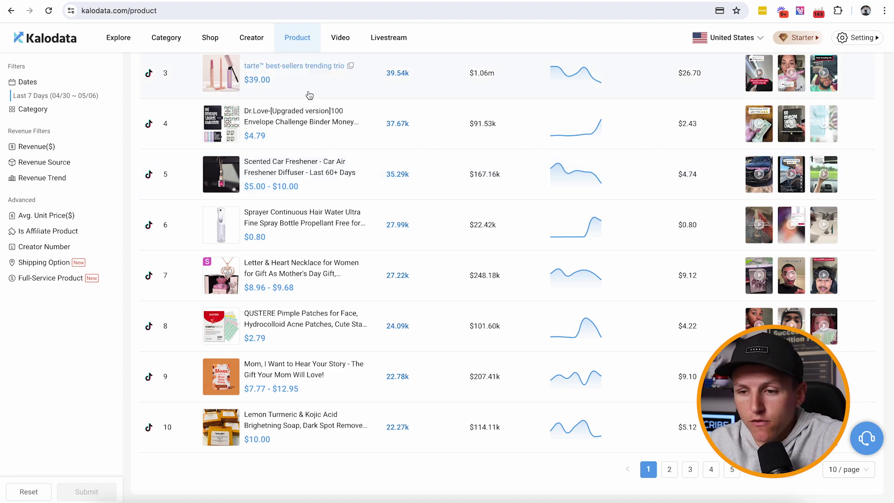
scroll(243, 158, "up", 3)
scroll(243, 159, "down", 3)
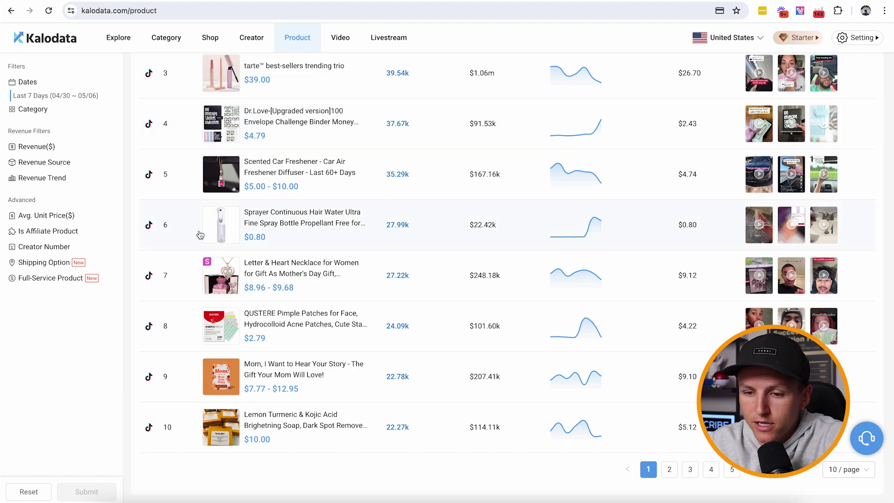
scroll(219, 261, "up", 3)
scroll(291, 216, "up", 1)
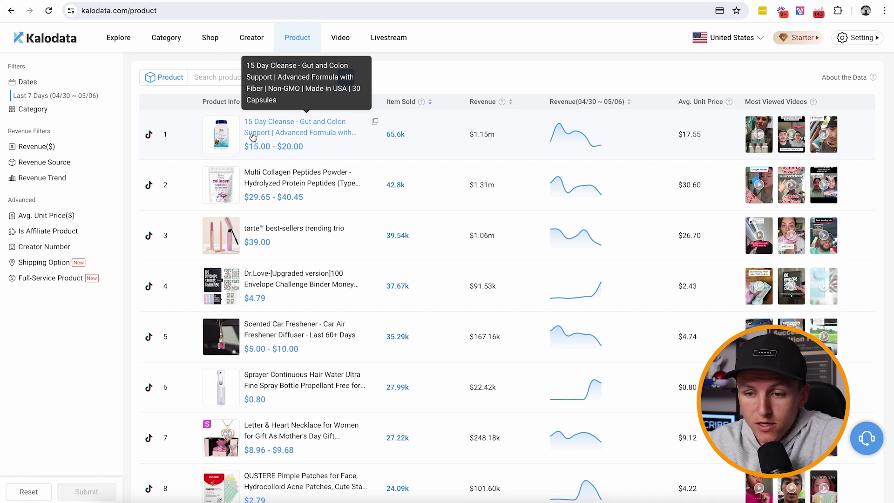
mouse_move(226, 139)
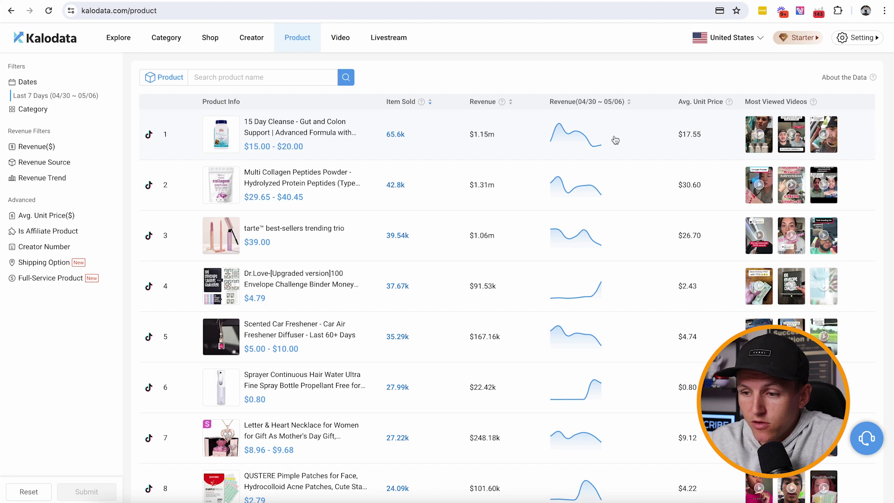
mouse_move(790, 146)
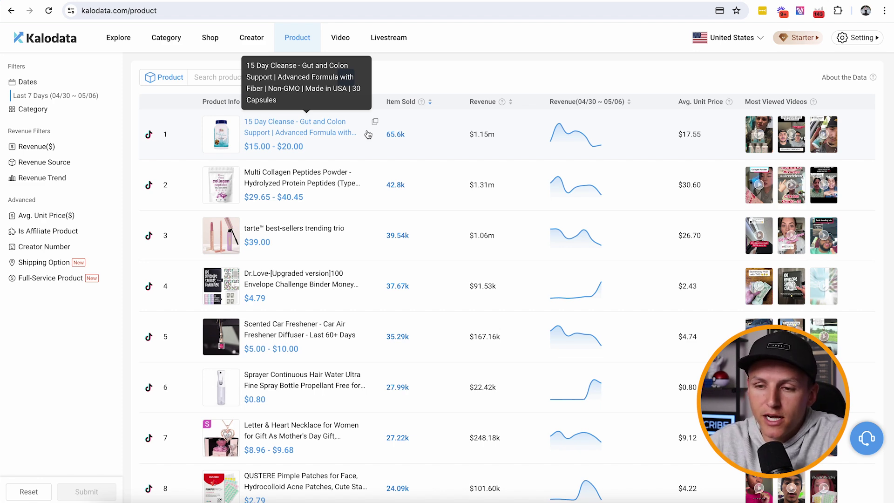
Step: Open the creator rankings and the shop rankings for the last 7 days
left_click(252, 44)
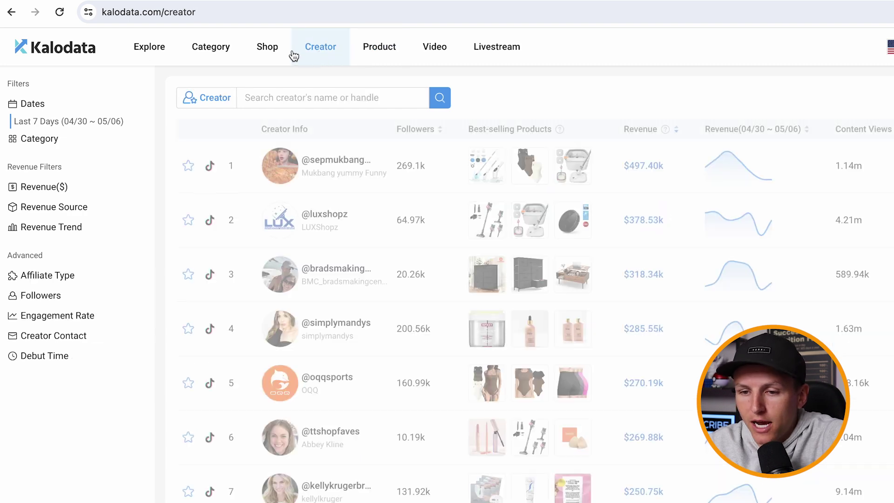
left_click(267, 54)
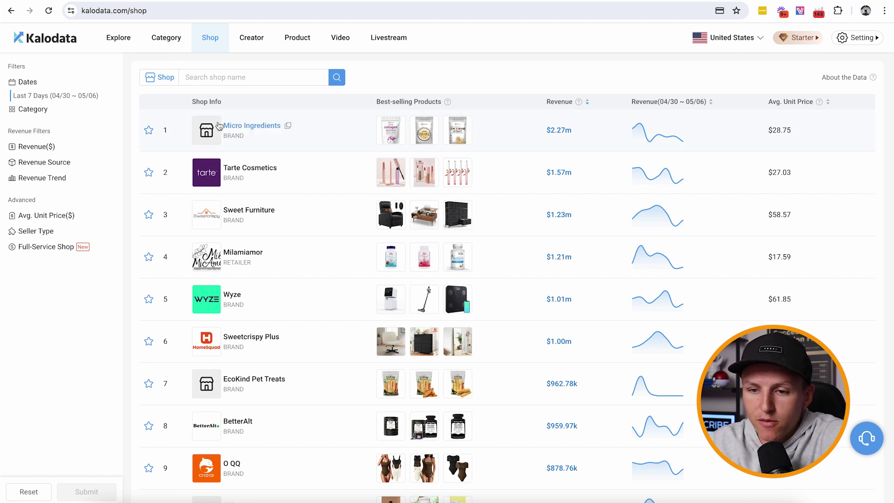
Step: Open the category rankings and review them down to the end of the list
left_click(164, 38)
scroll(268, 351, "down", 2)
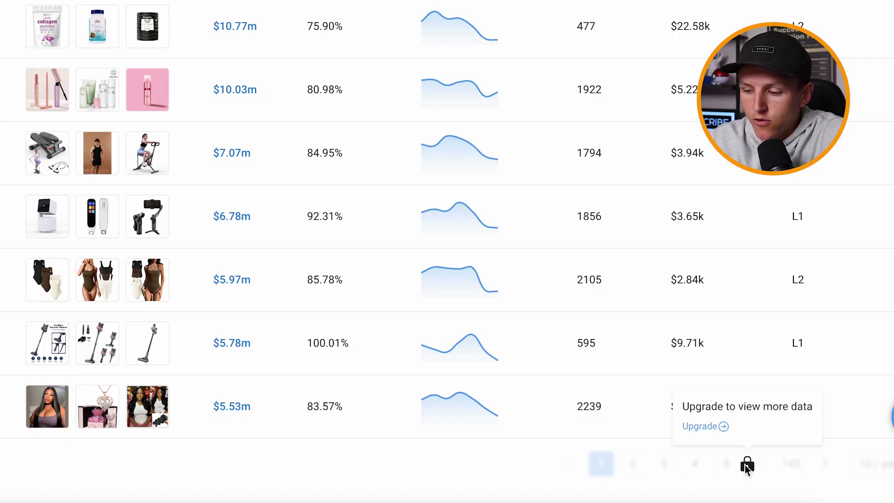
mouse_move(748, 468)
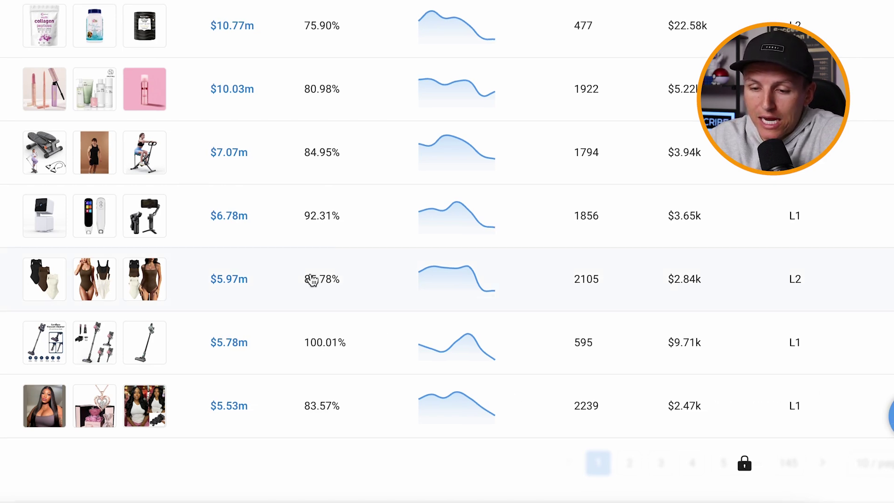
scroll(269, 267, "up", 2)
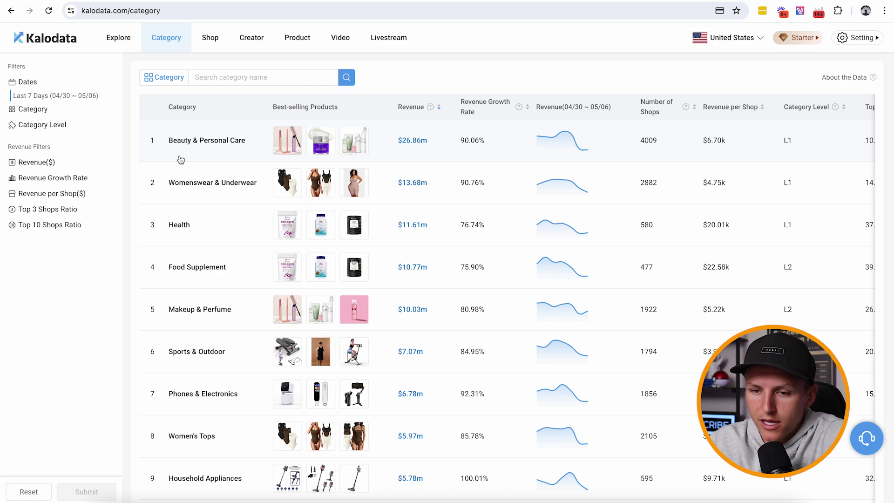
Step: Open the Explore page and review its search shortcuts and hot-selling top products
left_click(120, 40)
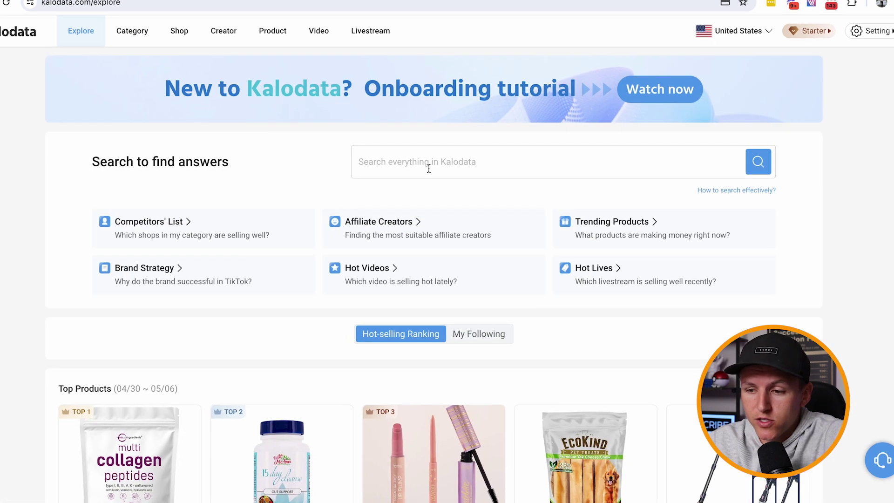
scroll(419, 178, "down", 1)
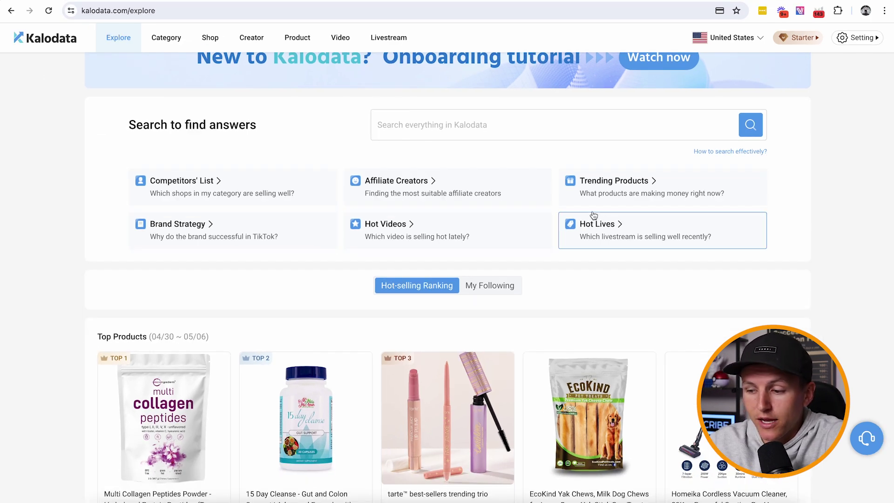
scroll(512, 219, "down", 2)
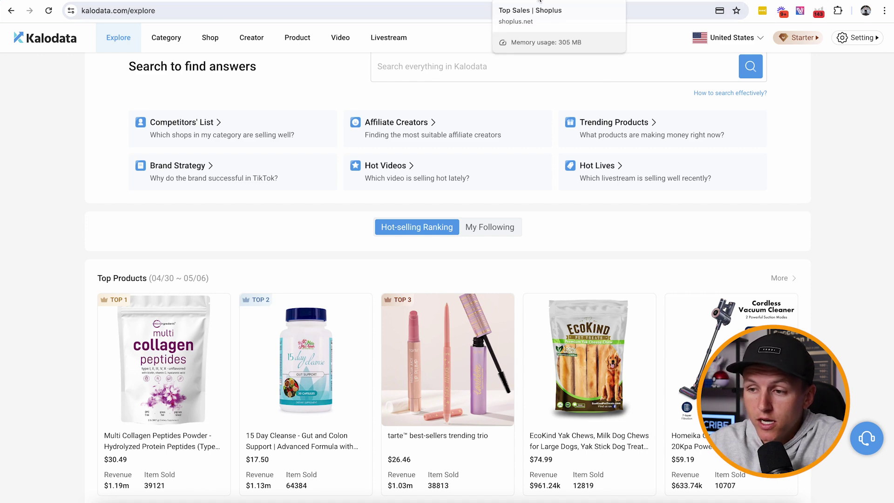
Step: Leave the Multi Collagen Peptides Powder creator list and return to the product rankings
left_click(531, 2)
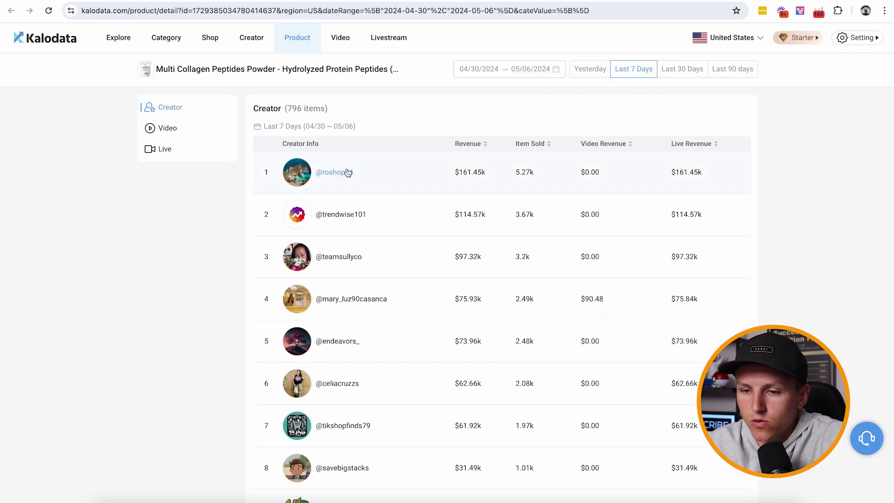
left_click(299, 39)
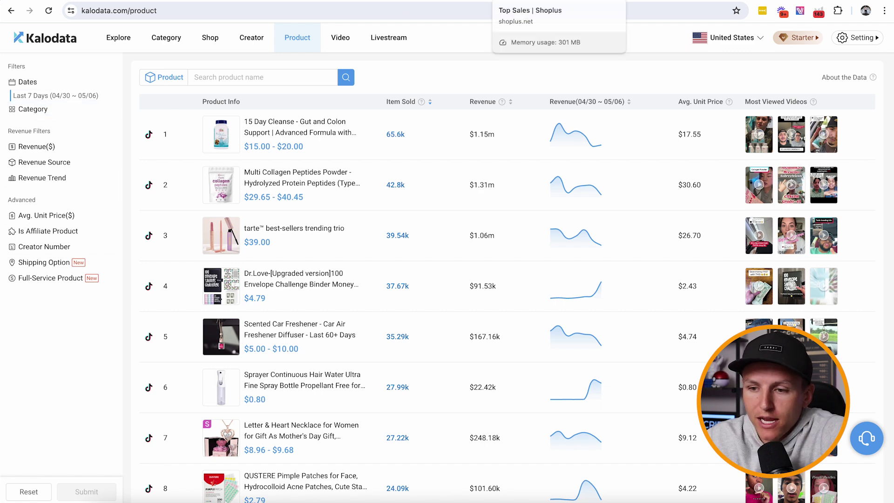
Step: Switch to Shoplus and review the country, category and other filters for its Top Sales Products
left_click(600, 1)
scroll(393, 177, "up", 3)
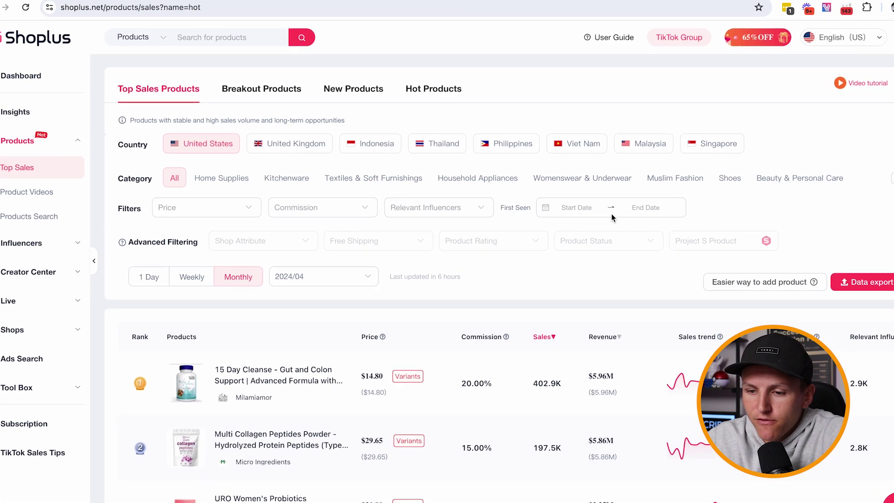
mouse_move(284, 178)
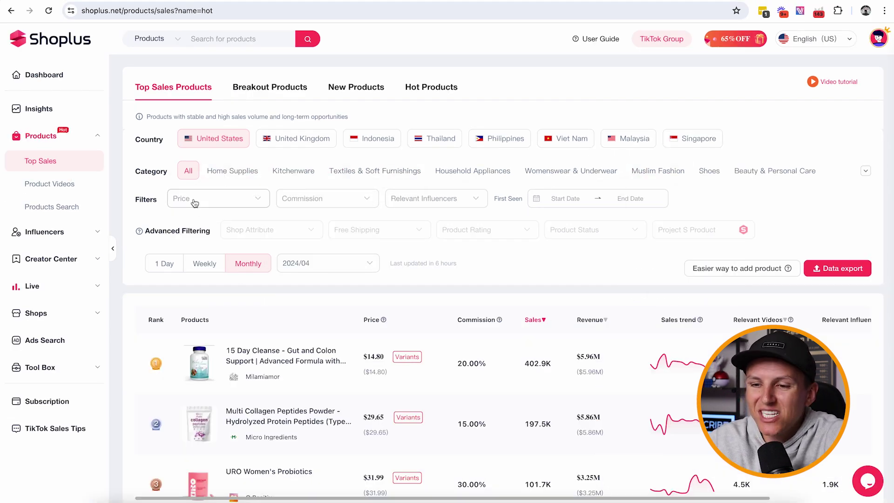
Step: Switch back to Kalodata and inspect the revenue, category and date filter options for products
left_click(433, 1)
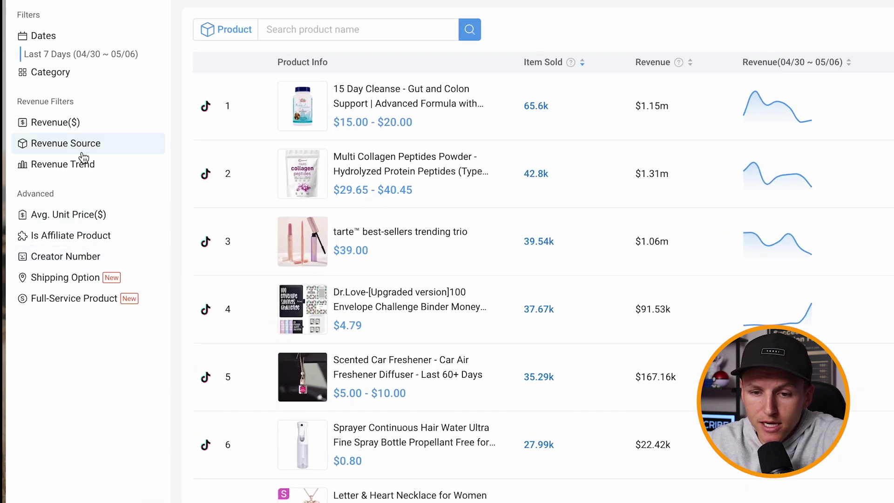
left_click(80, 127)
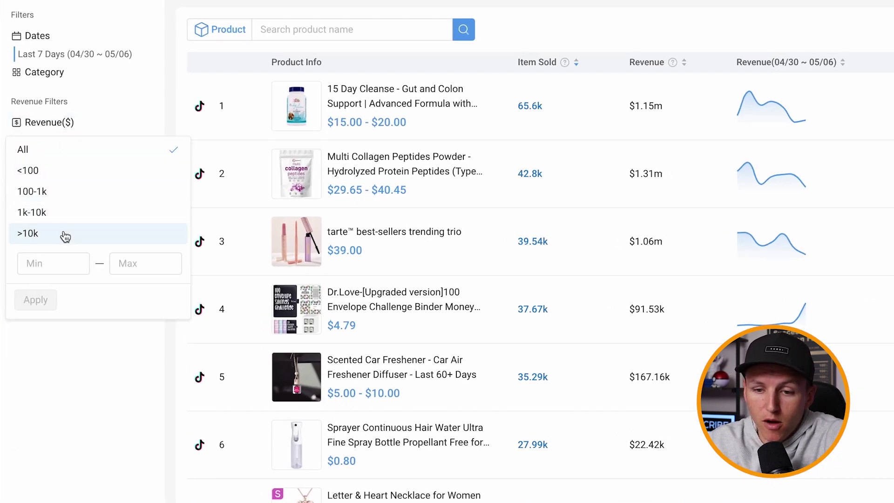
left_click(119, 72)
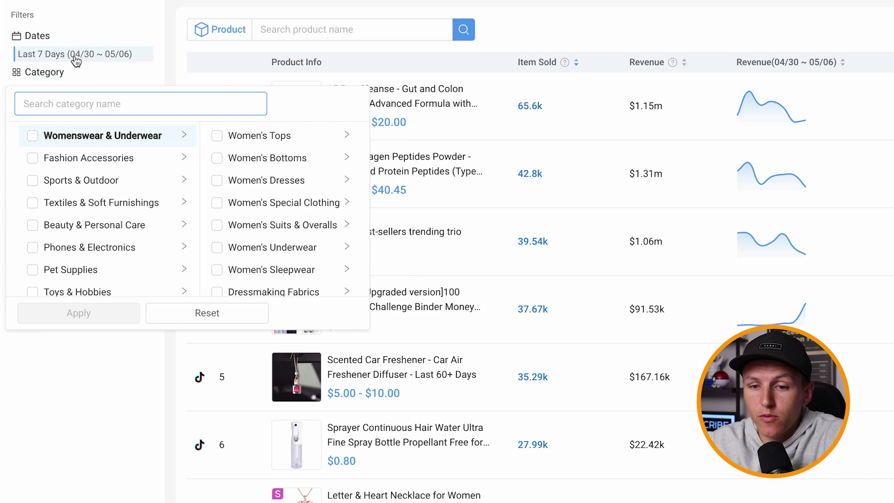
left_click(76, 52)
Step: Filter the product rankings to affiliate products with a creator number of 50-200 and submit the filters
left_click(72, 245)
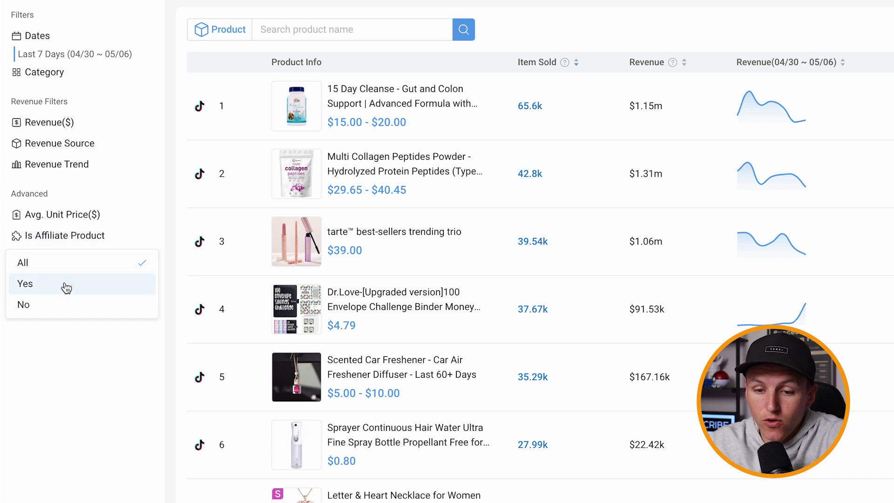
left_click(66, 288)
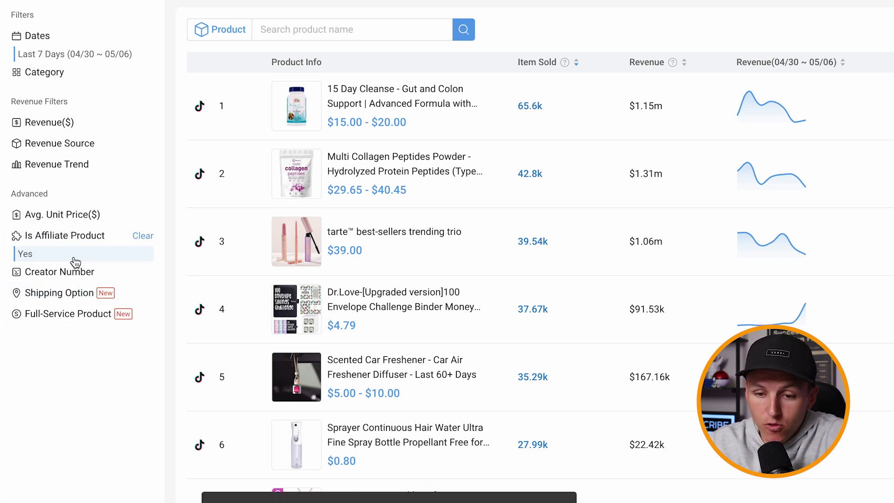
left_click(75, 271)
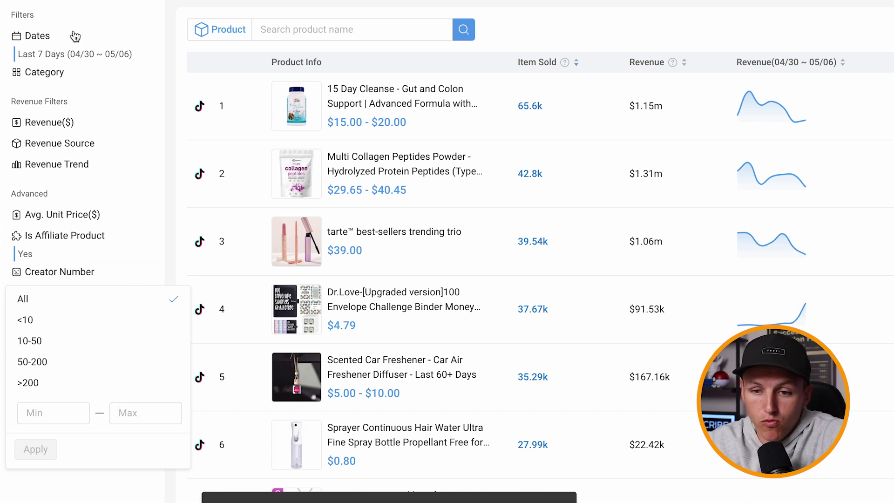
left_click(92, 363)
left_click(87, 492)
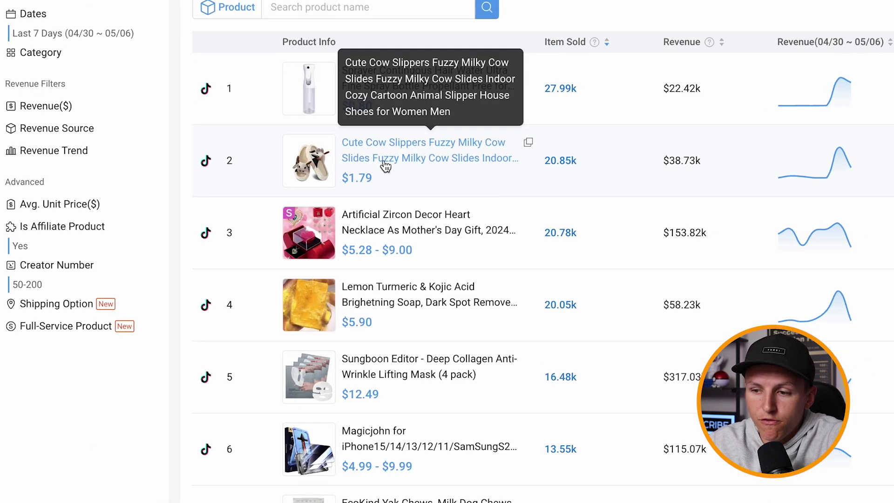
Step: Review the filtered product list and preview the most viewed videos of the first-ranked spray bottle
scroll(715, 40, "down", 1)
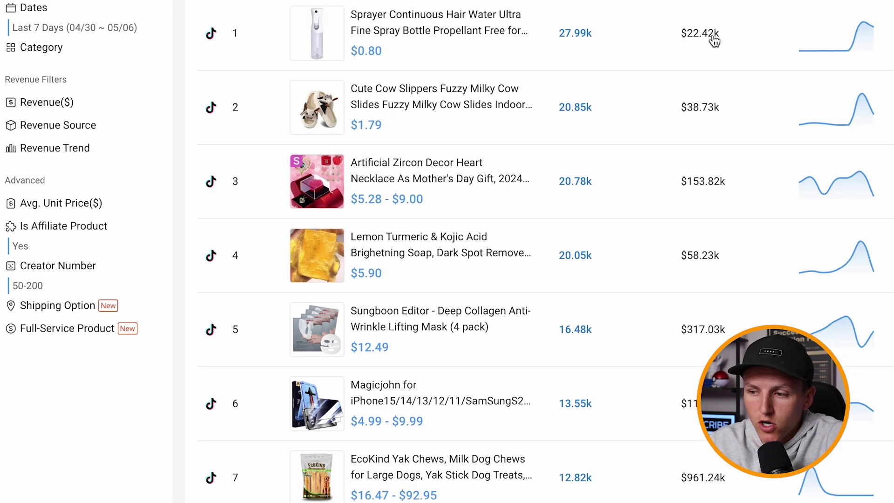
scroll(715, 41, "down", 3)
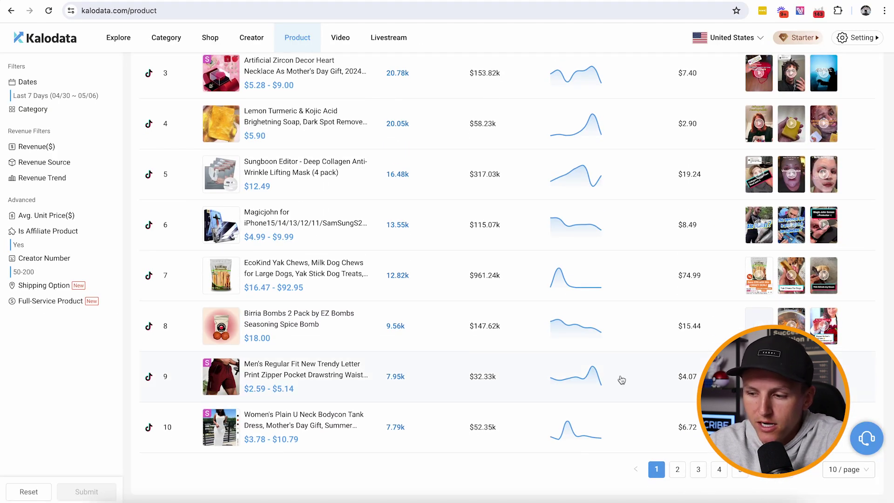
scroll(622, 380, "up", 1)
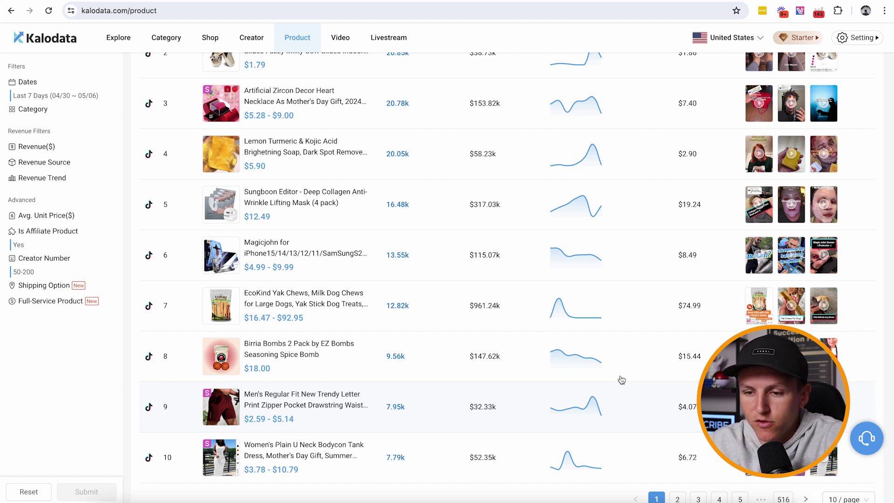
scroll(621, 380, "up", 3)
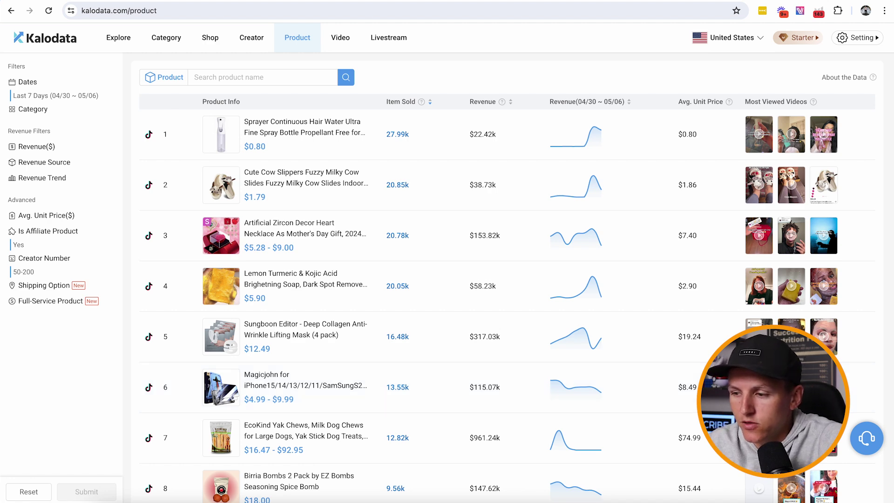
mouse_move(797, 148)
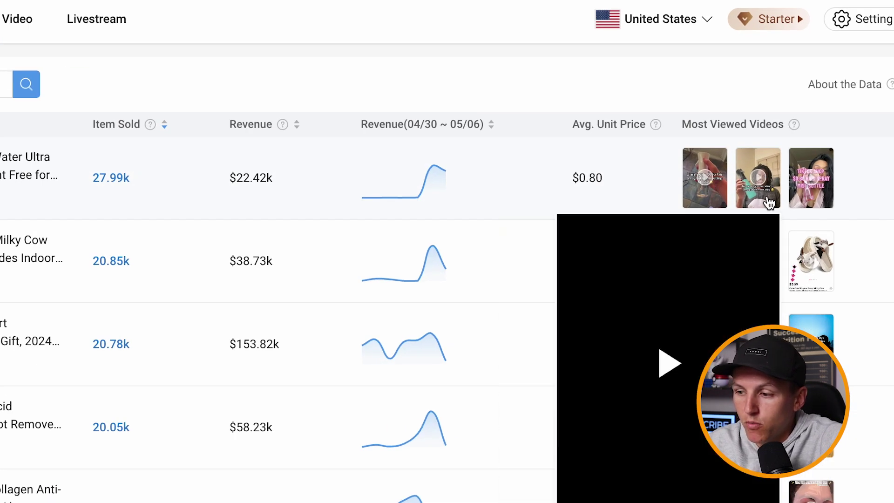
mouse_move(817, 193)
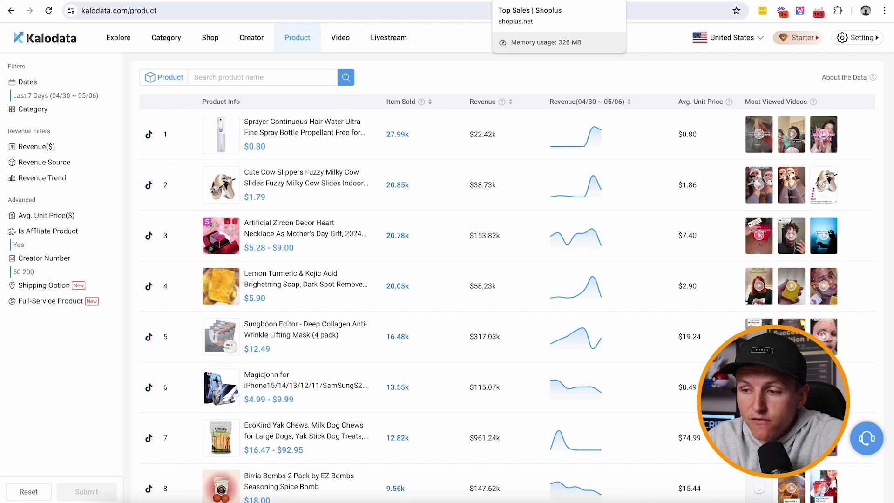
Step: Switch to Shoplus and inspect the price, category and relevant influencers filter options for Top Sales Products
left_click(535, 1)
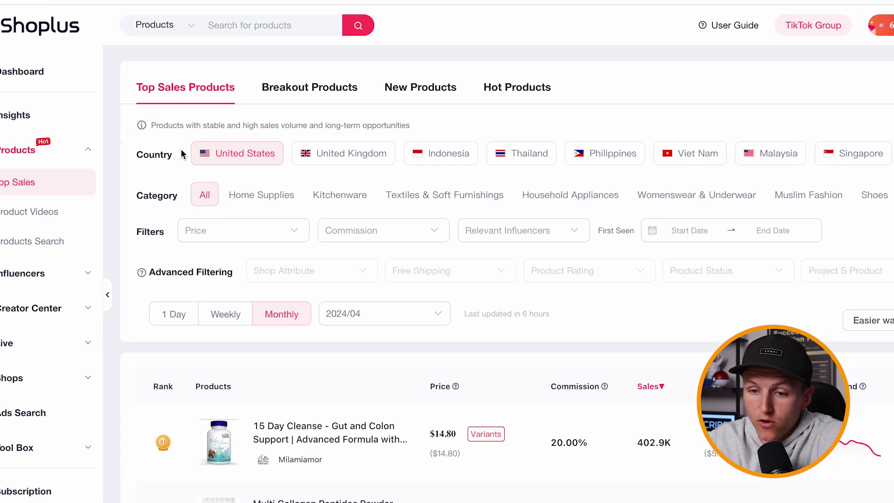
left_click(228, 238)
mouse_move(261, 198)
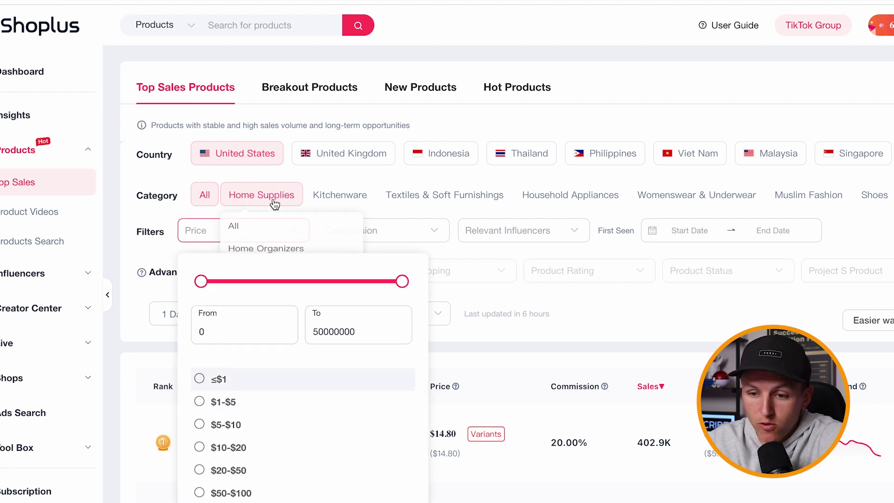
left_click(492, 230)
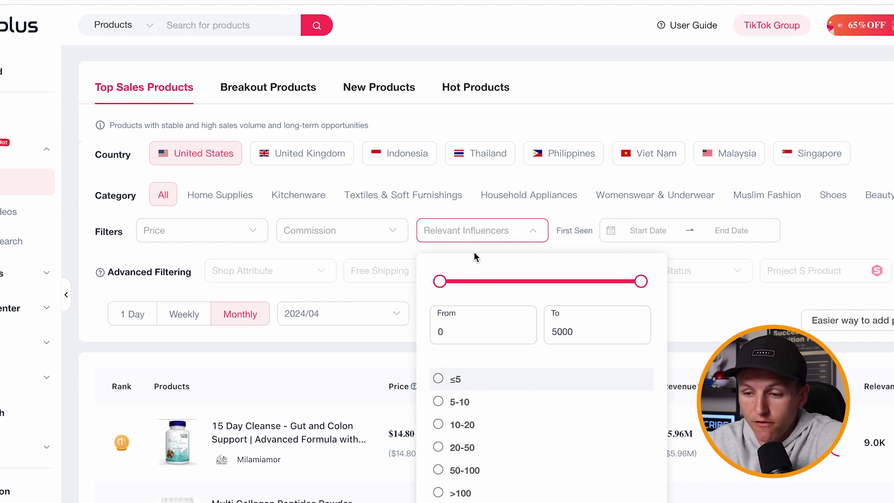
left_click(472, 250)
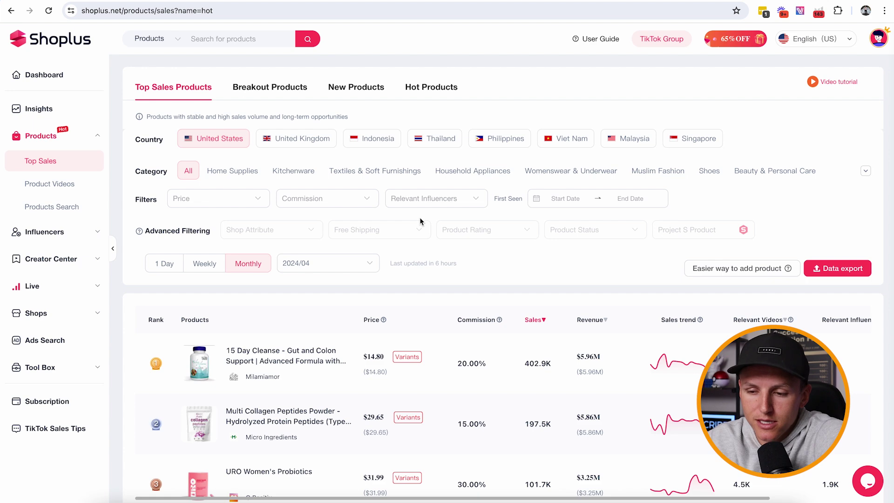
Step: Filter the Top Sales Products to a commission range of 30-100
left_click(365, 200)
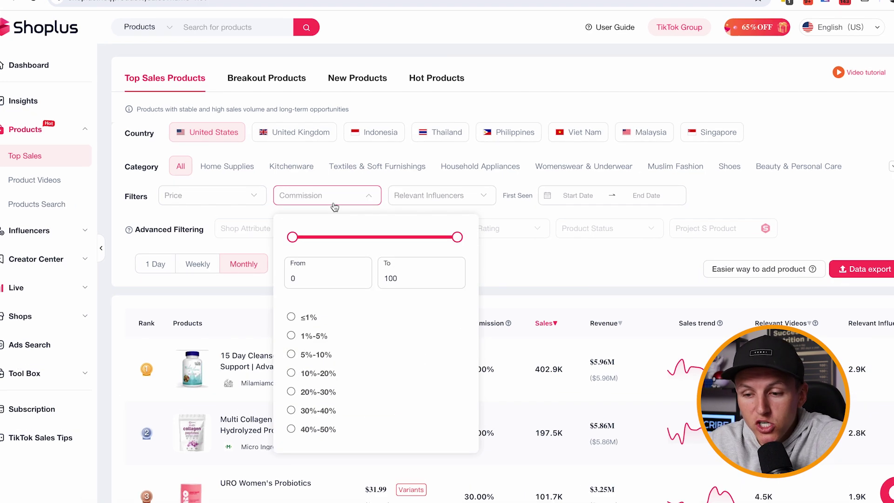
left_click_drag(284, 218, 341, 222)
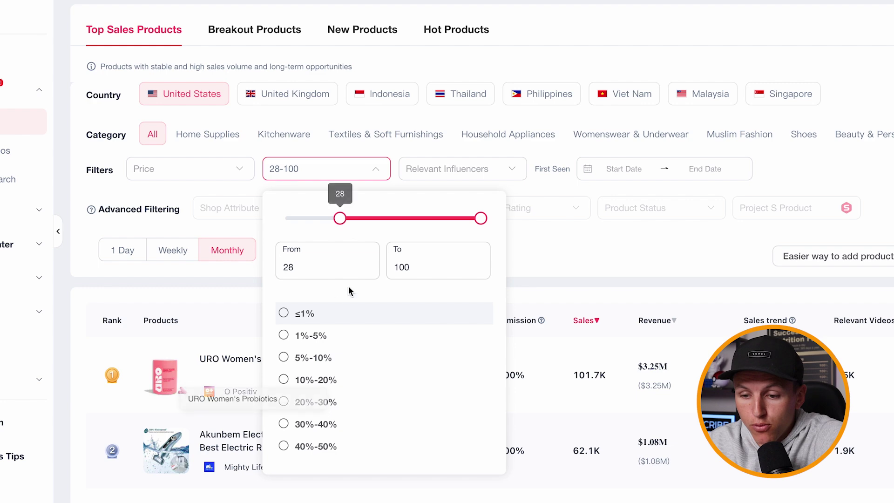
left_click(296, 289)
double_click(294, 289)
type("30")
left_click(597, 262)
Step: Review the commission-filtered product list, comparing price, commission, sales, revenue and relevant videos
scroll(284, 265, "down", 2)
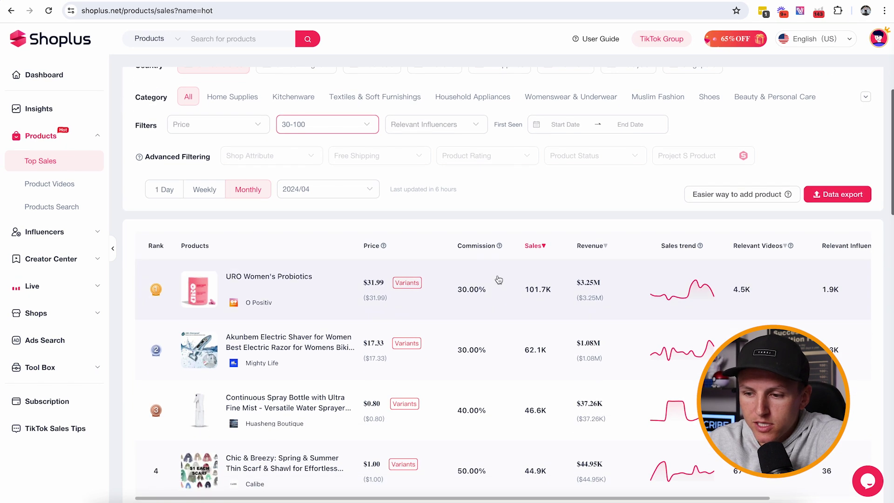
scroll(460, 297, "down", 3)
scroll(405, 298, "down", 1)
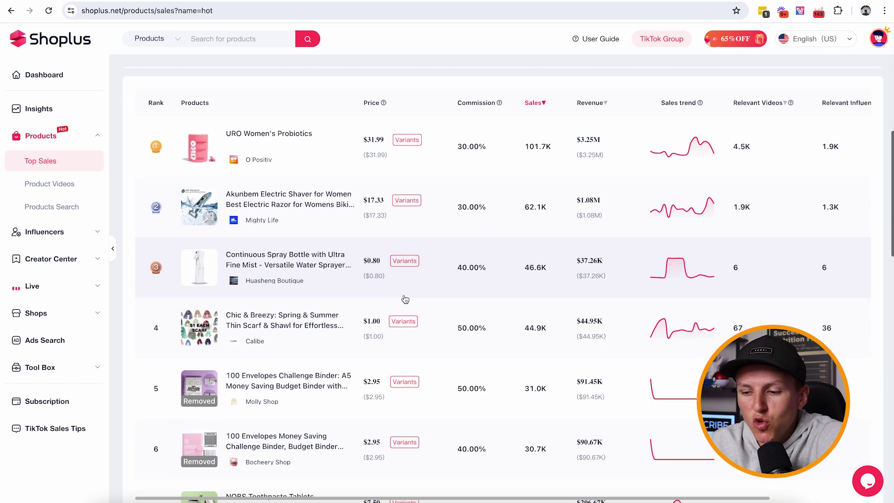
scroll(405, 298, "down", 1)
scroll(418, 261, "up", 2)
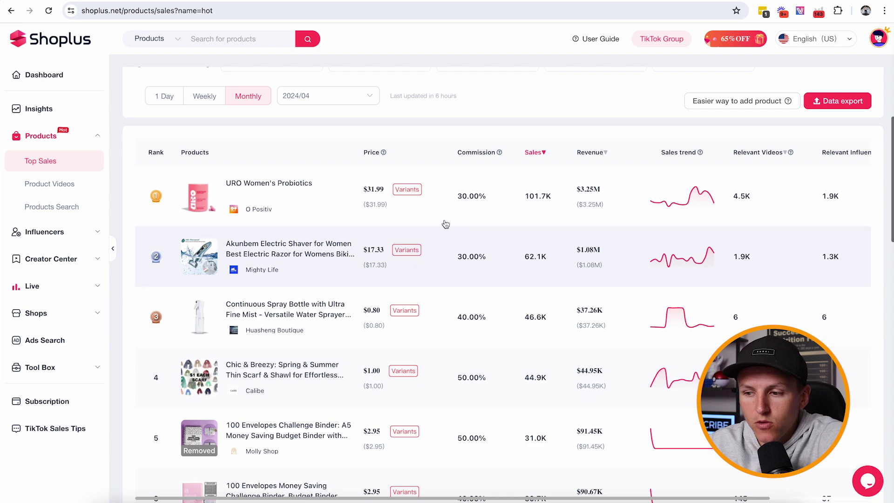
scroll(465, 209, "up", 2)
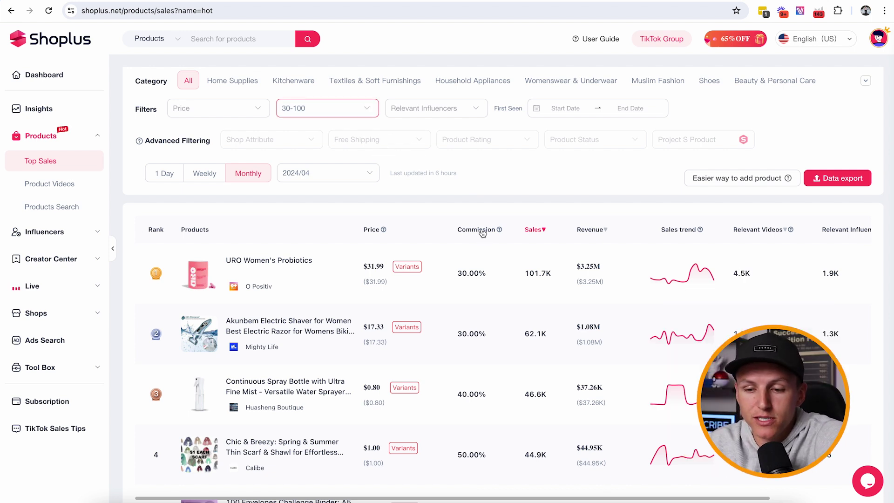
scroll(79, 163, "up", 3)
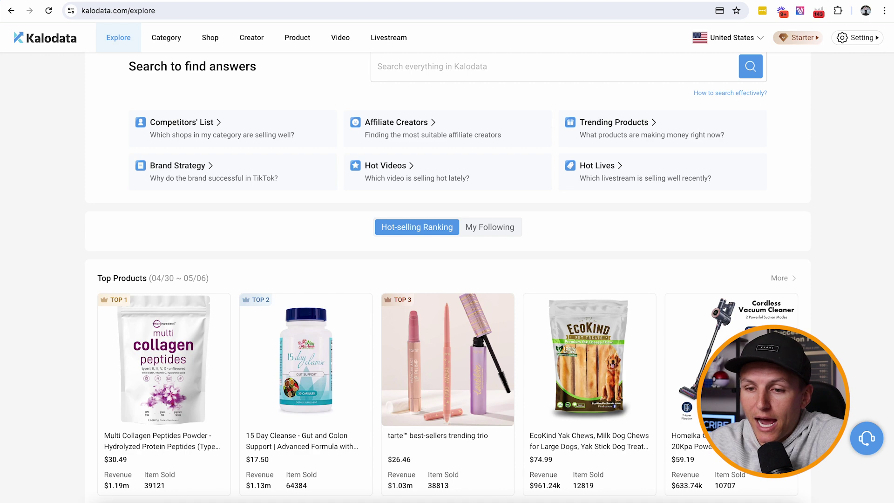
Step: Switch to Kalodata and examine the core metrics, creators and videos of the Multi Collagen Peptides Powder product
scroll(273, 173, "up", 3)
scroll(273, 174, "down", 1)
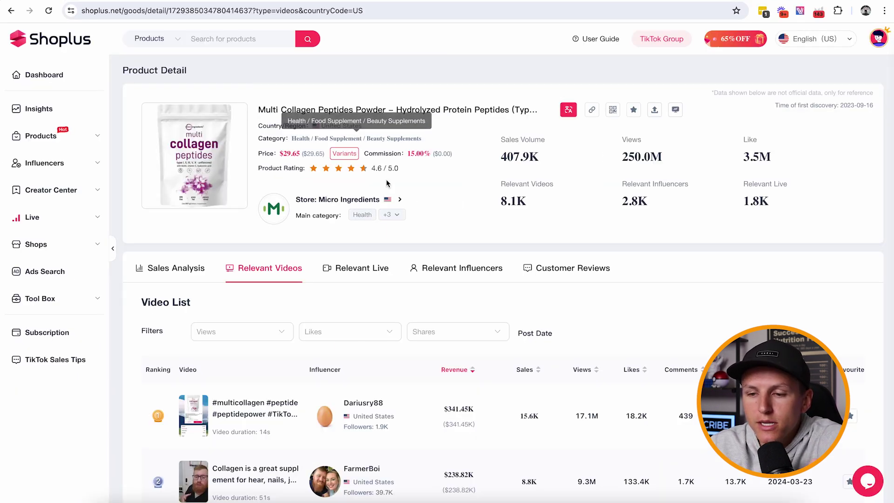
left_click(408, 1)
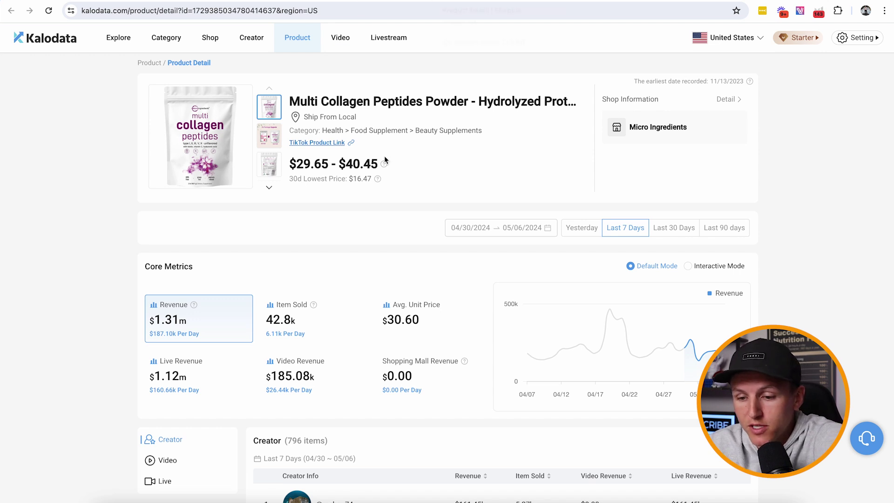
scroll(384, 160, "down", 4)
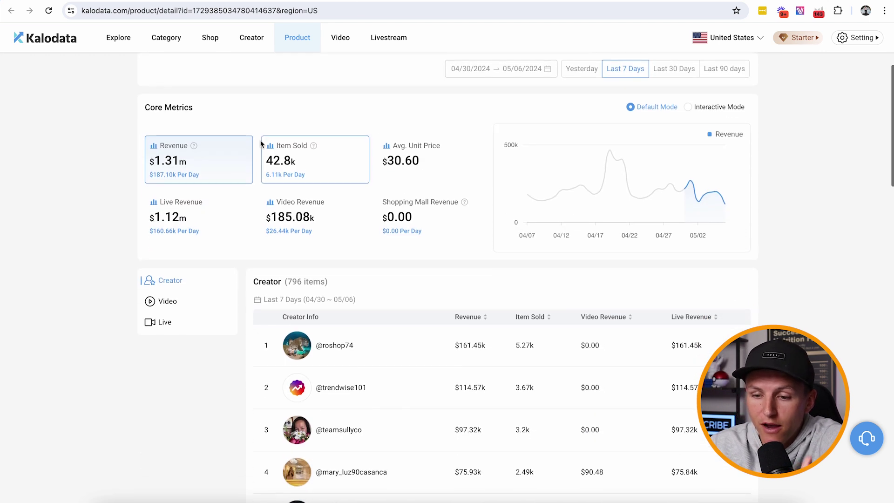
scroll(269, 204, "down", 2)
scroll(319, 185, "down", 1)
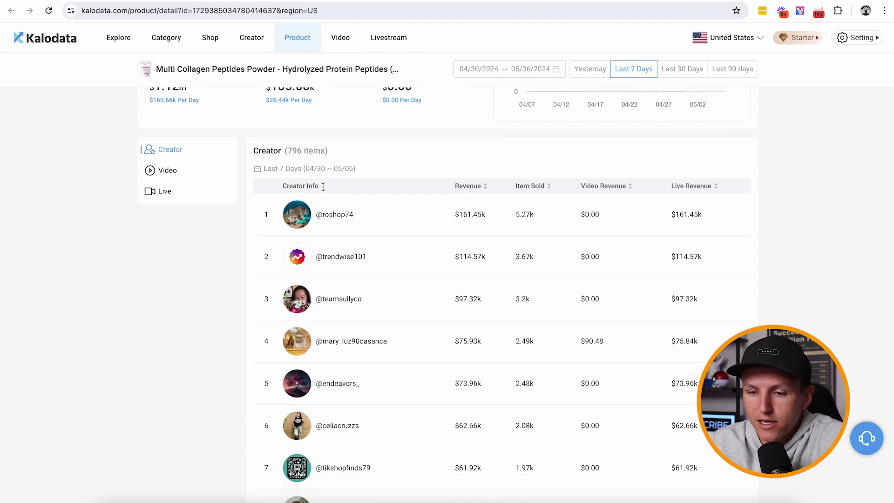
scroll(189, 134, "down", 4)
left_click(189, 132)
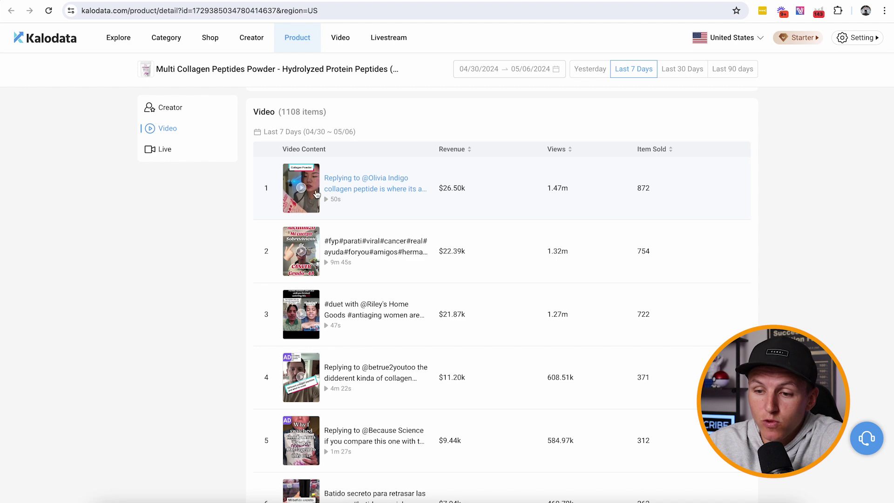
mouse_move(313, 195)
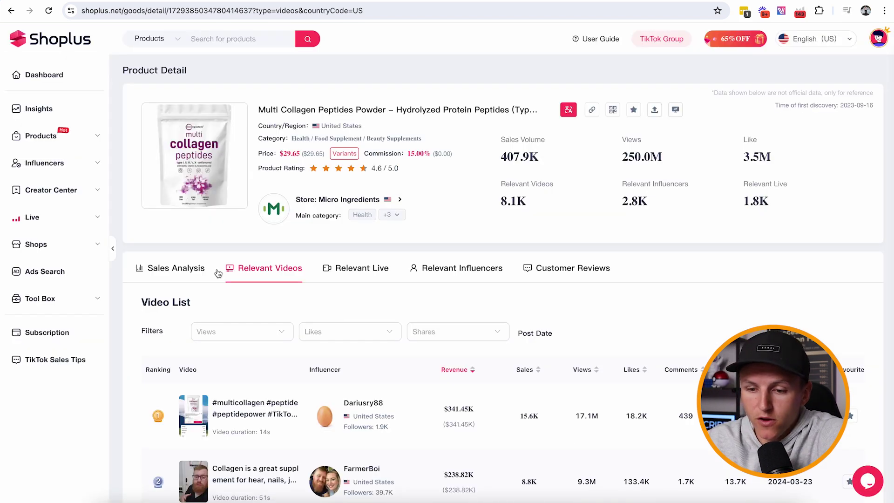
Step: Switch to Shoplus, review the relevant videos of Multi Collagen Peptides Powder and preview the first-ranked one
scroll(256, 174, "down", 3)
scroll(256, 175, "down", 3)
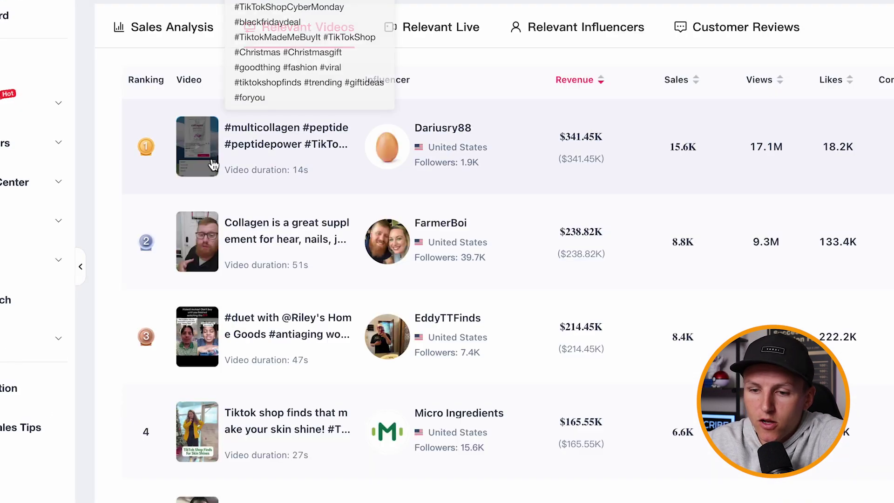
left_click(200, 170)
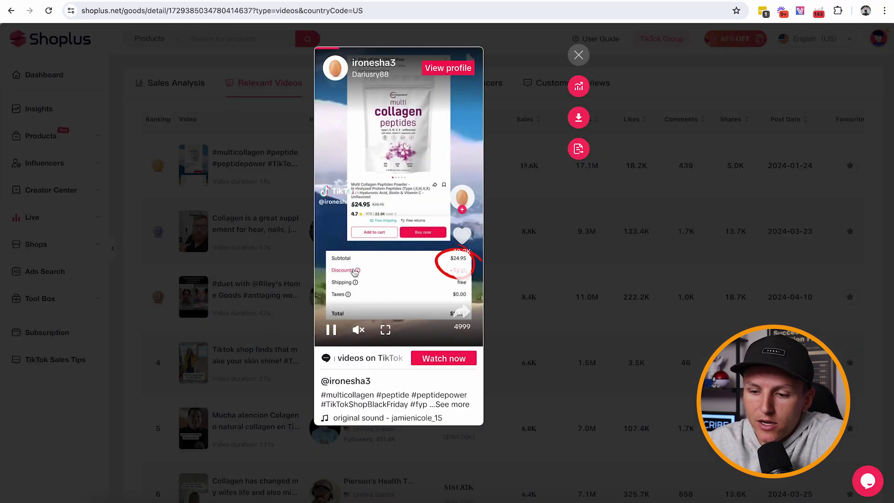
left_click(578, 55)
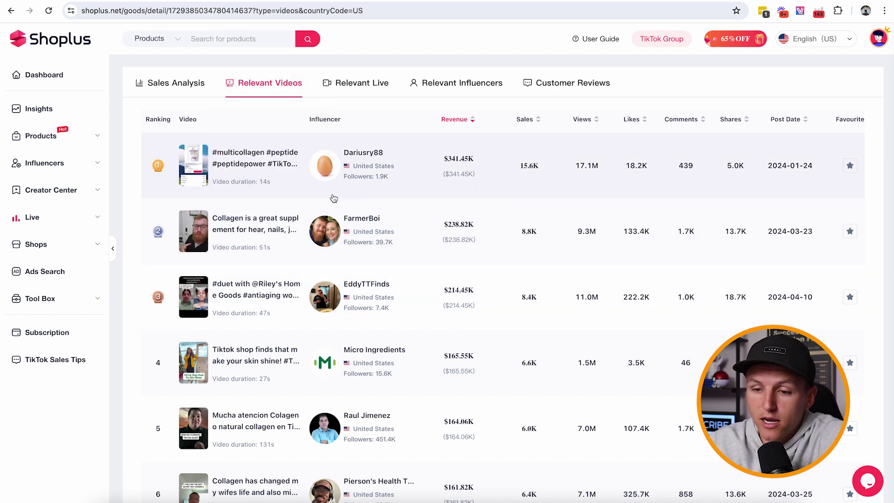
scroll(224, 195, "down", 3)
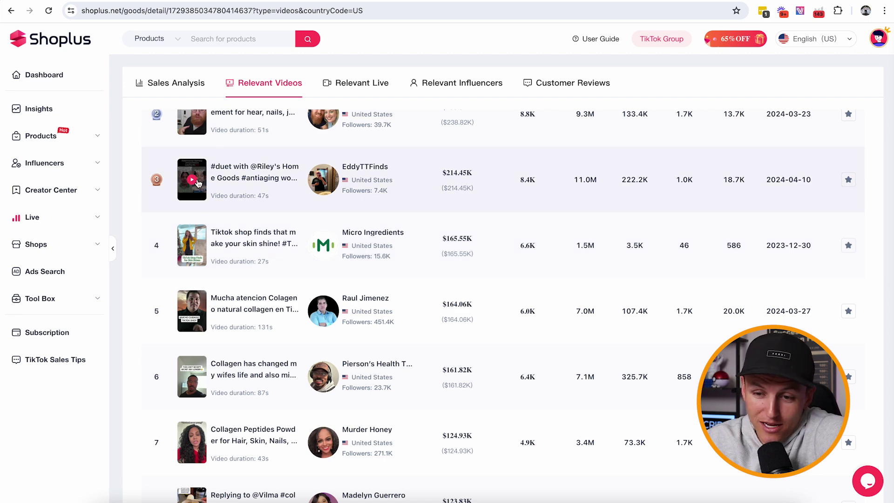
scroll(198, 182, "up", 5)
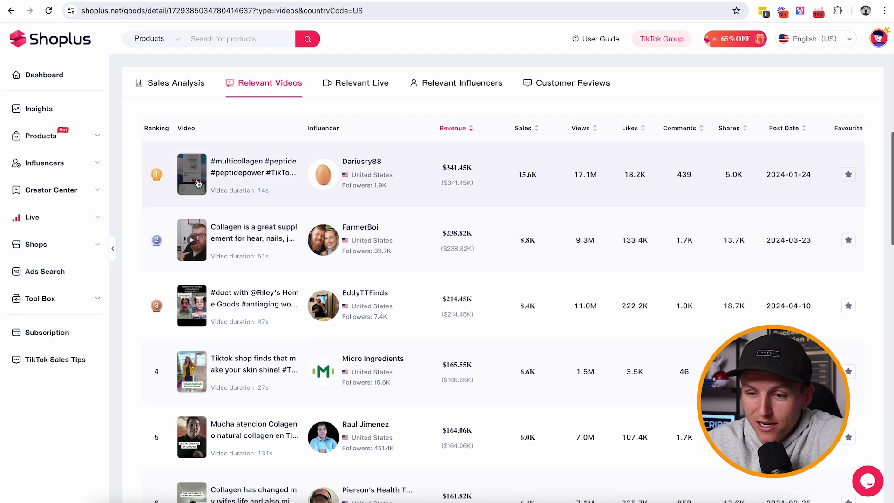
scroll(198, 184, "up", 1)
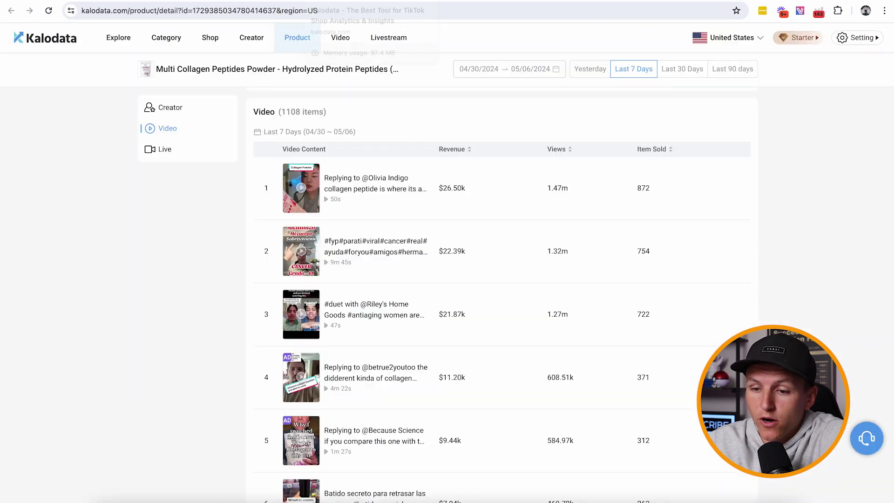
Step: Return to Kalodata, look back over the collagen product's videos and creators, and open the product rankings
scroll(243, 152, "up", 2)
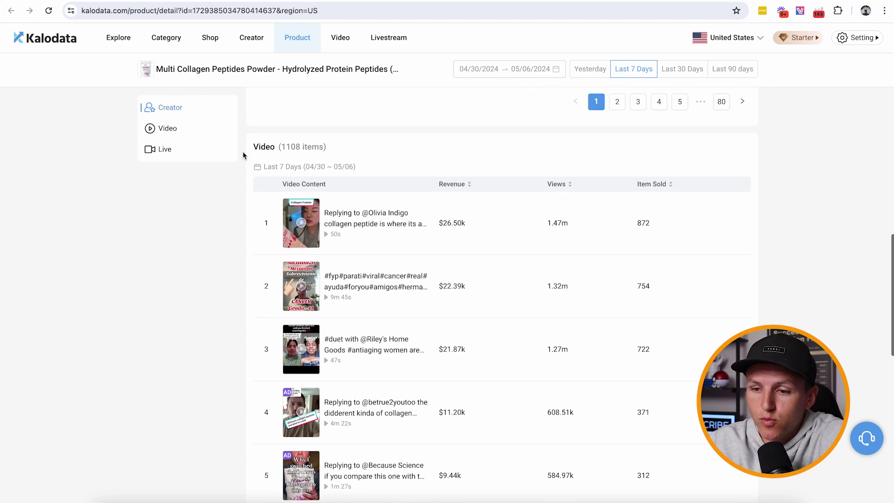
scroll(242, 153, "up", 10)
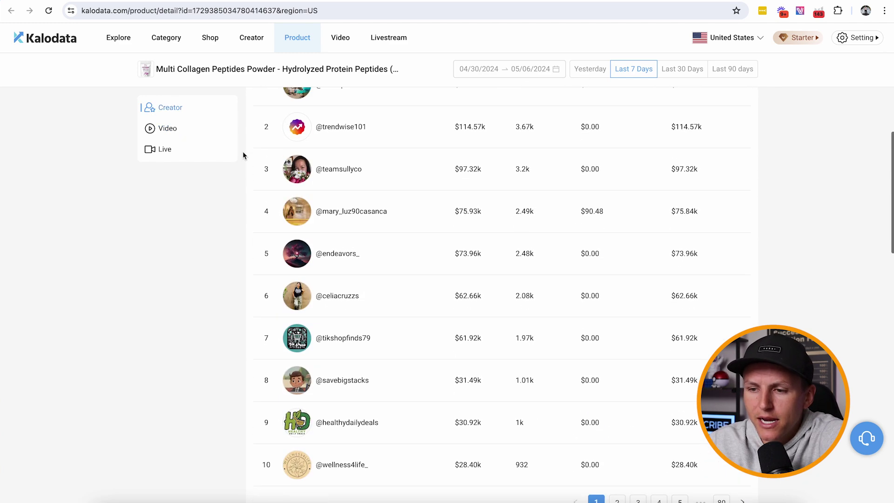
scroll(242, 153, "up", 5)
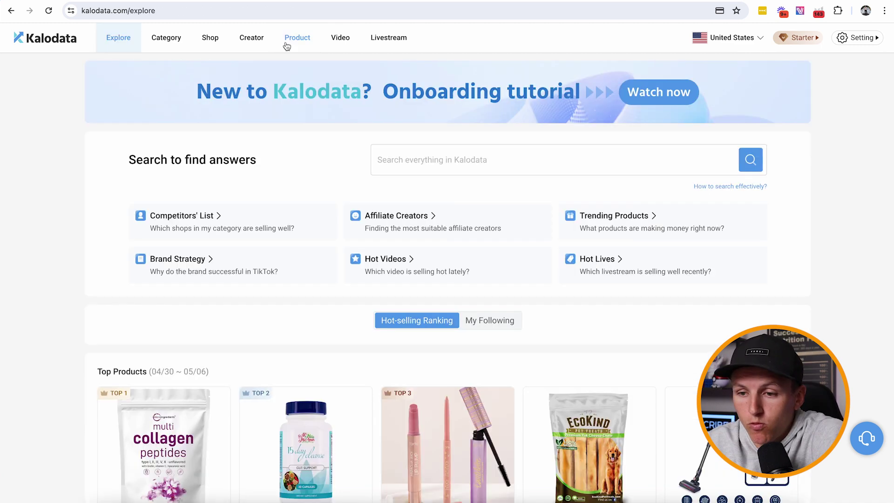
left_click(298, 37)
scroll(307, 121, "down", 4)
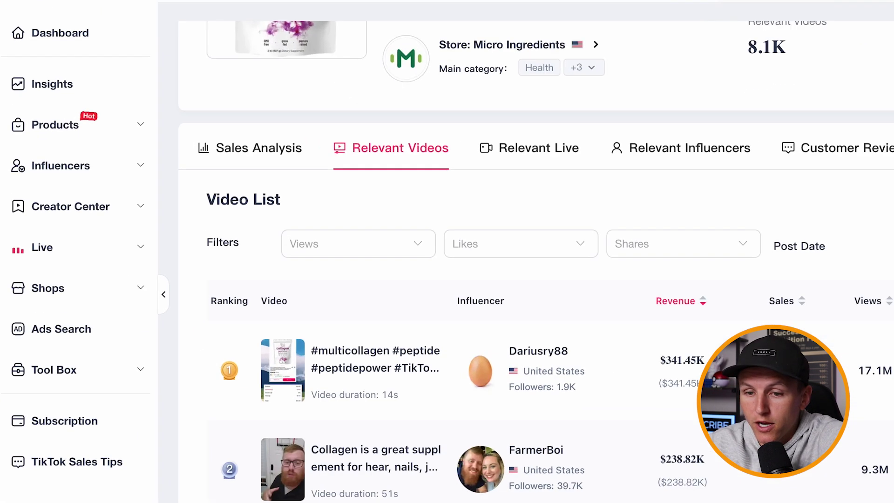
Step: Switch to Shoplus and open the Top Sales product rankings with their country, category and filter options
left_click(85, 130)
left_click(96, 163)
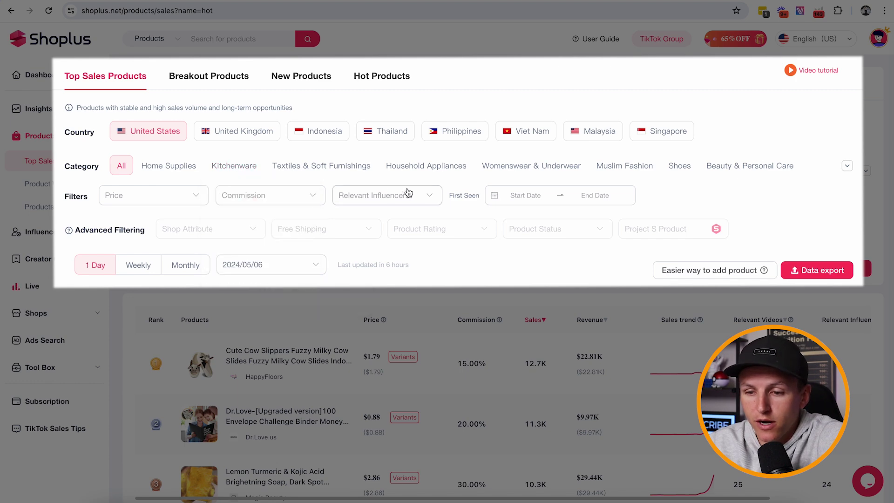
mouse_move(225, 168)
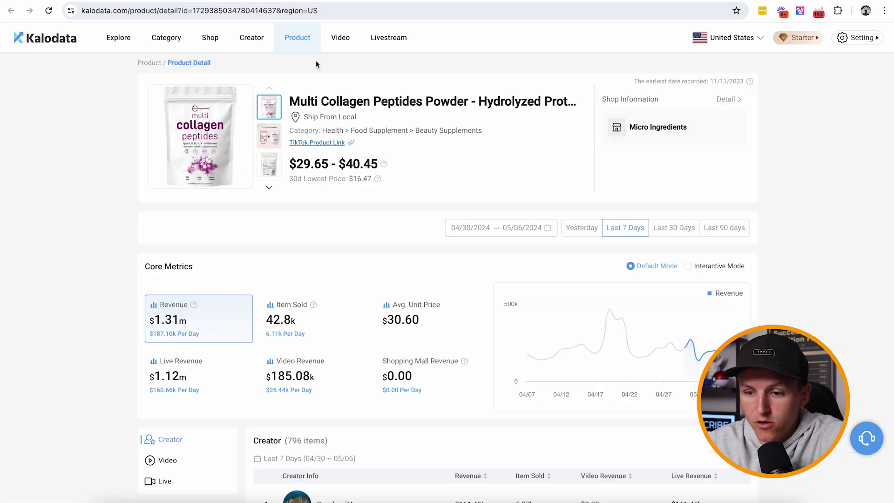
Step: View the Multi Collagen Peptides Powder video list in Kalodata and return to the Shoplus Top Sales rankings
scroll(256, 189, "down", 12)
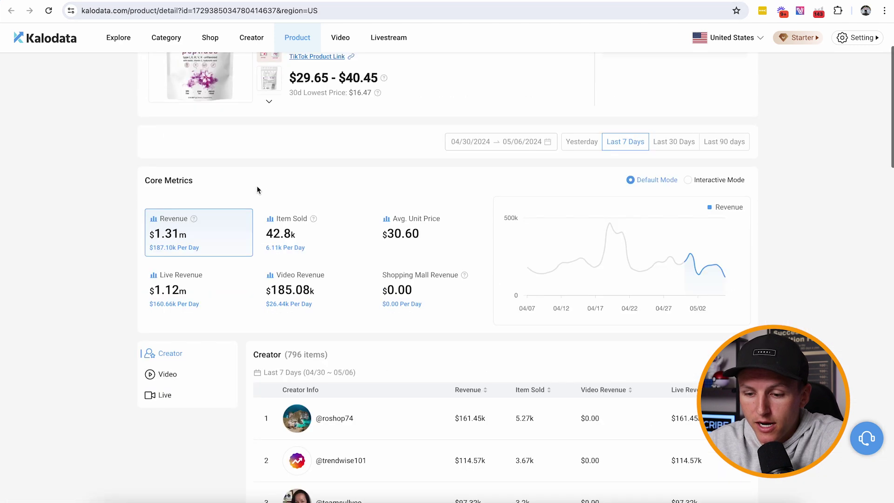
left_click(165, 128)
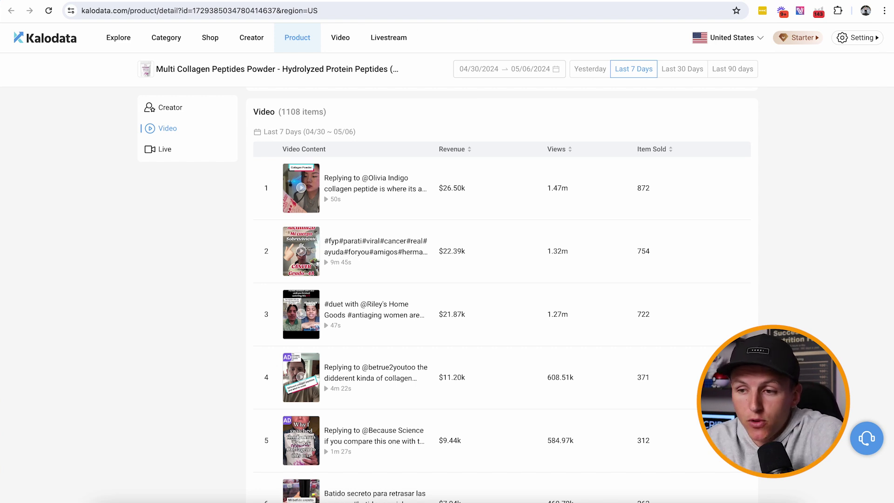
left_click(448, 0)
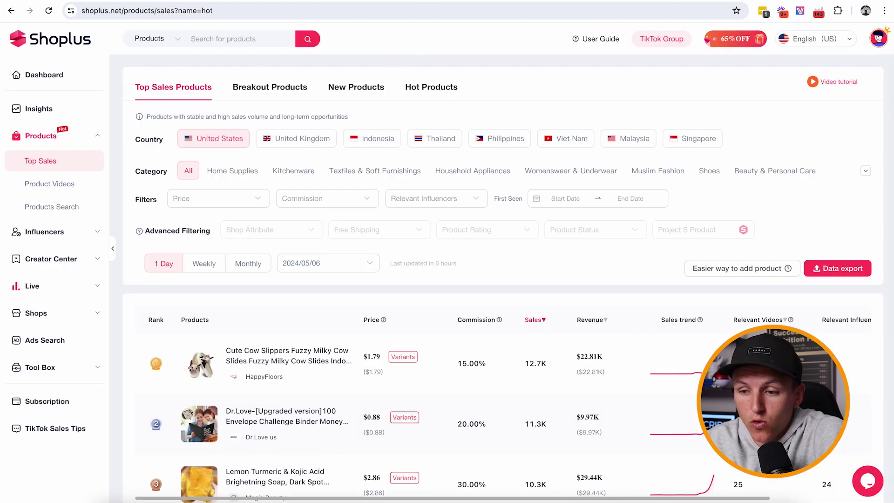